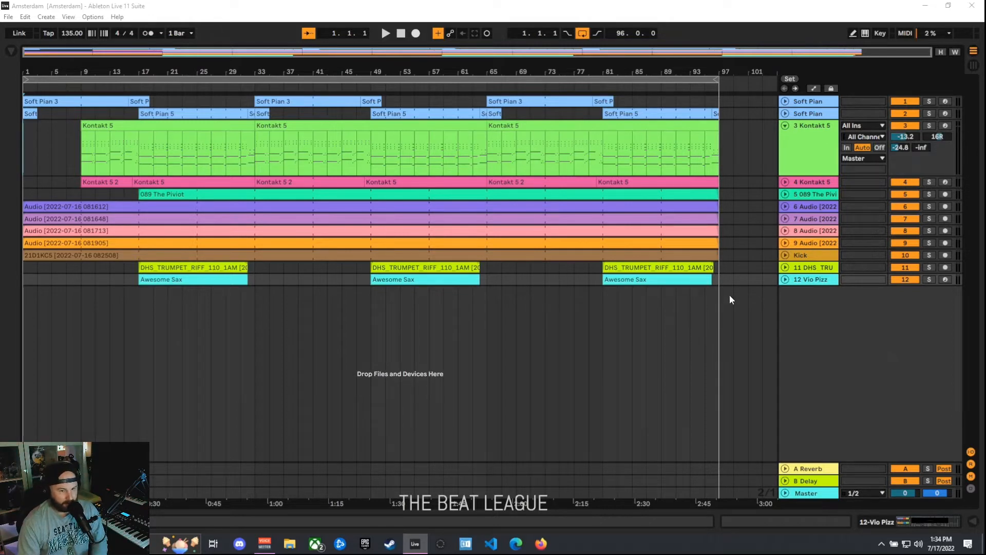
Solo the Kick track, start playback, expand the track and raise its volume to -8.5 dB
left_click(930, 255)
key("space")
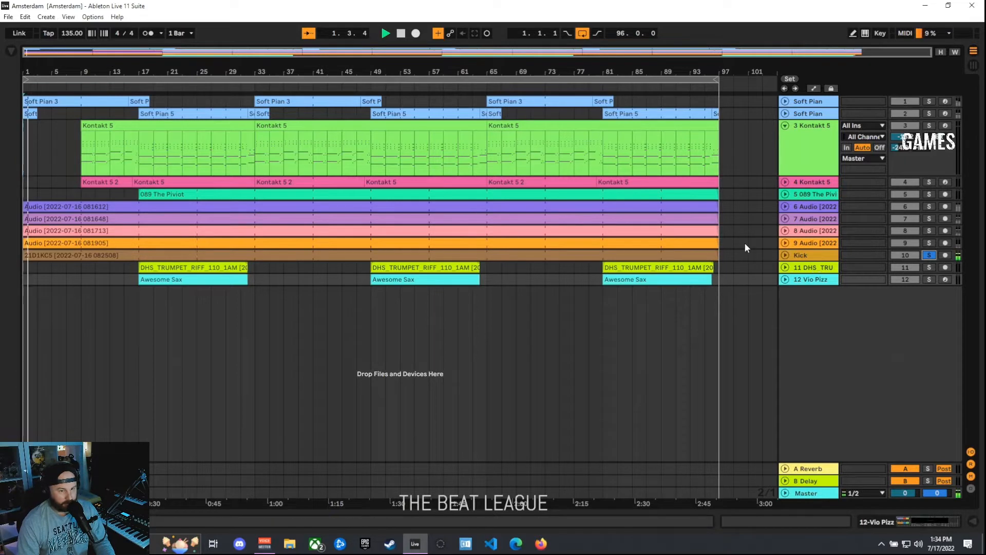
left_click(785, 254)
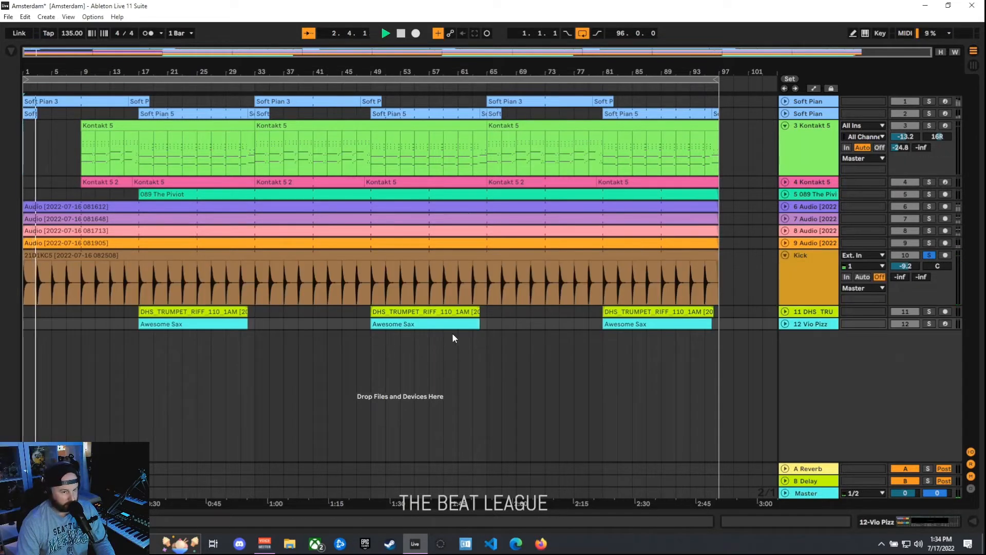
left_click_drag(905, 266, 905, 262)
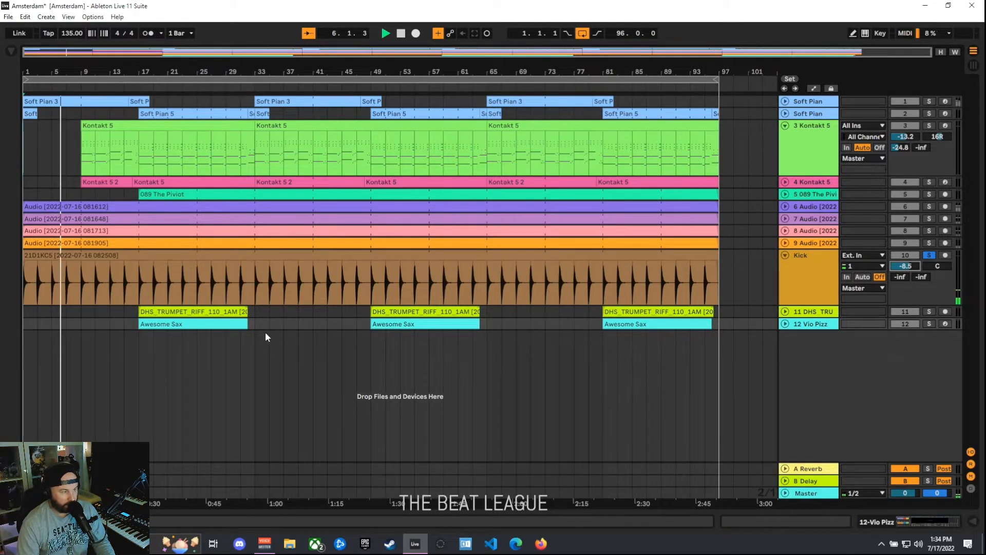
Expand and solo the 4 Kontakt 5 track, select its first clip at bar 9 and raise the track volume to -12.9 dB
left_click(785, 181)
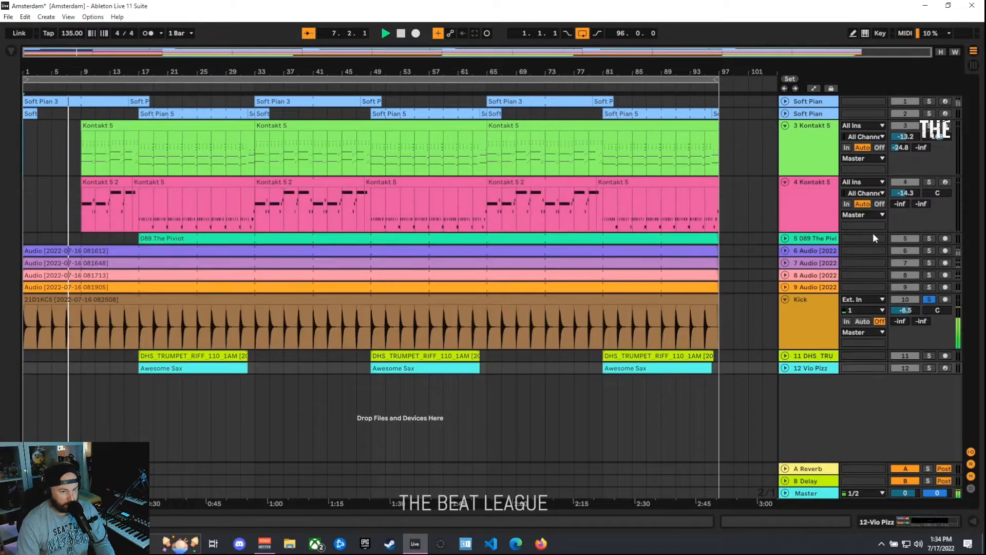
left_click(929, 182)
left_click(105, 182)
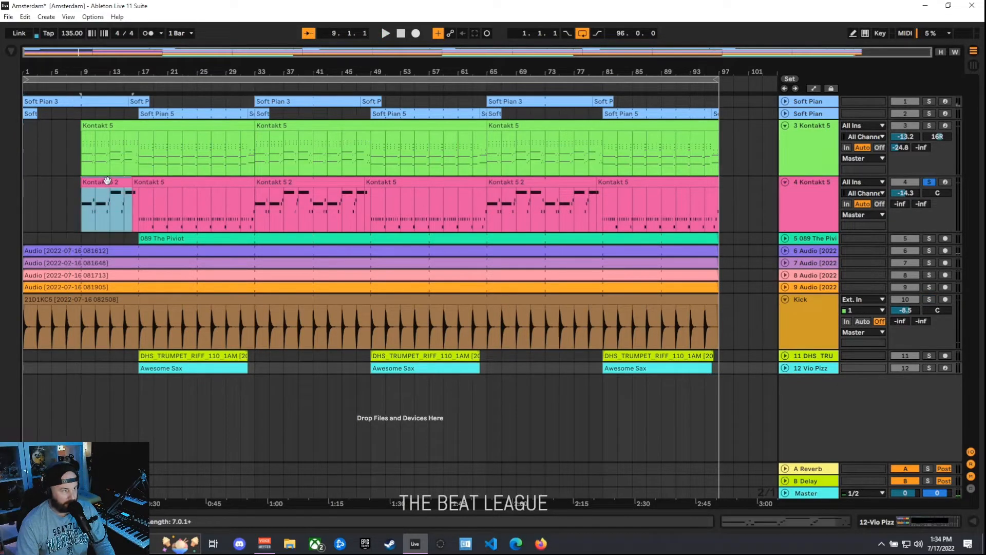
left_click_drag(909, 194, 909, 186)
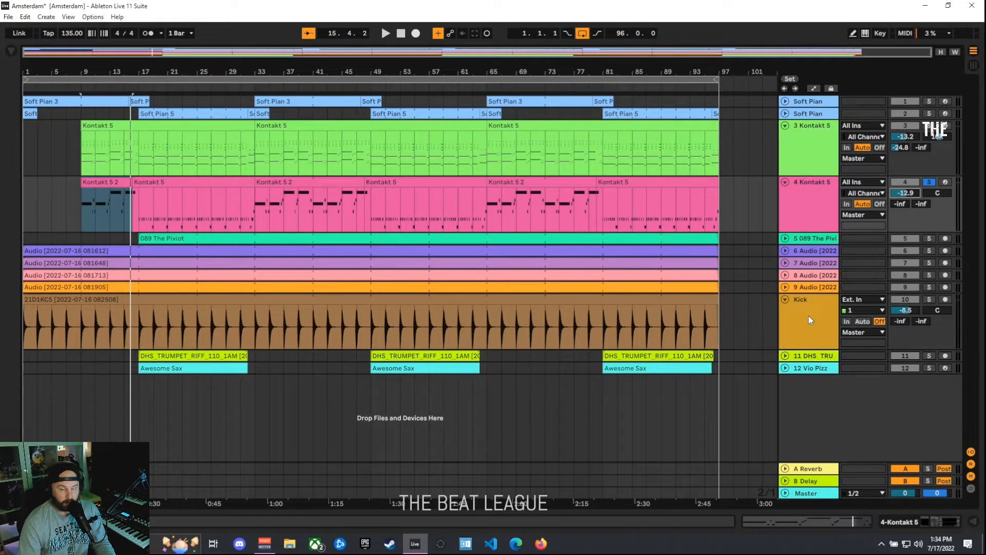
Show the devices of the 4 Kontakt 5 track and add a second Compressor from the Dynamics audio effects after the existing one
double_click(812, 184)
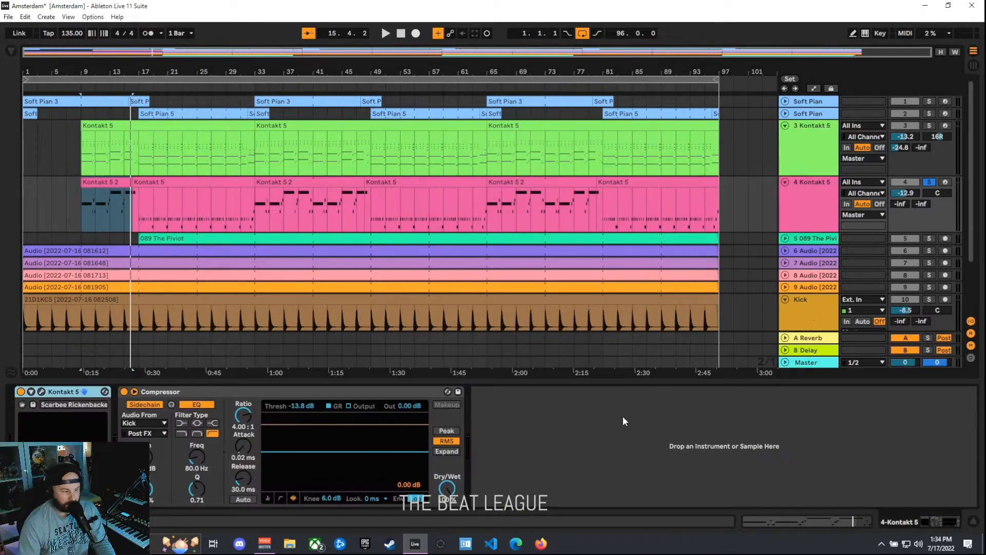
left_click(134, 391)
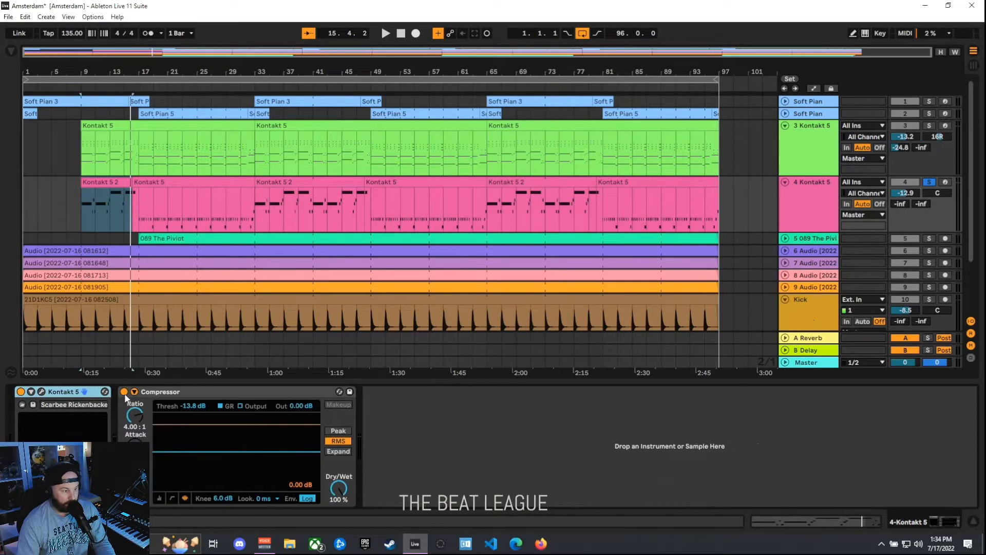
left_click(11, 51)
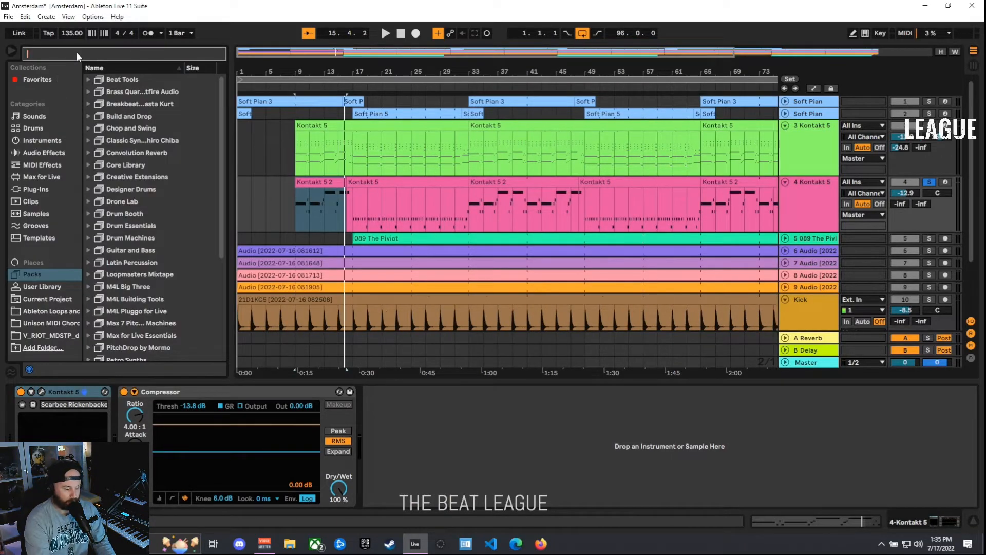
type("compress")
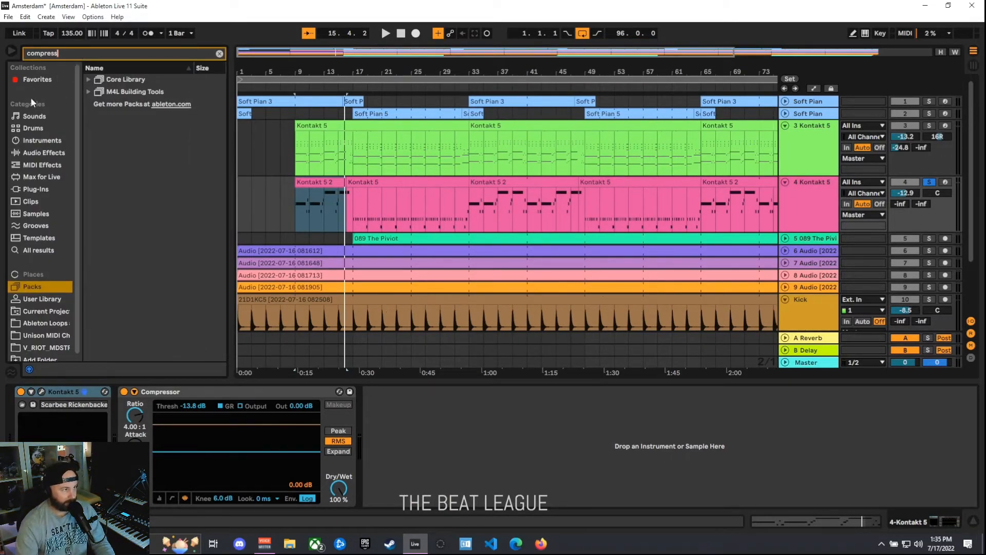
left_click(45, 153)
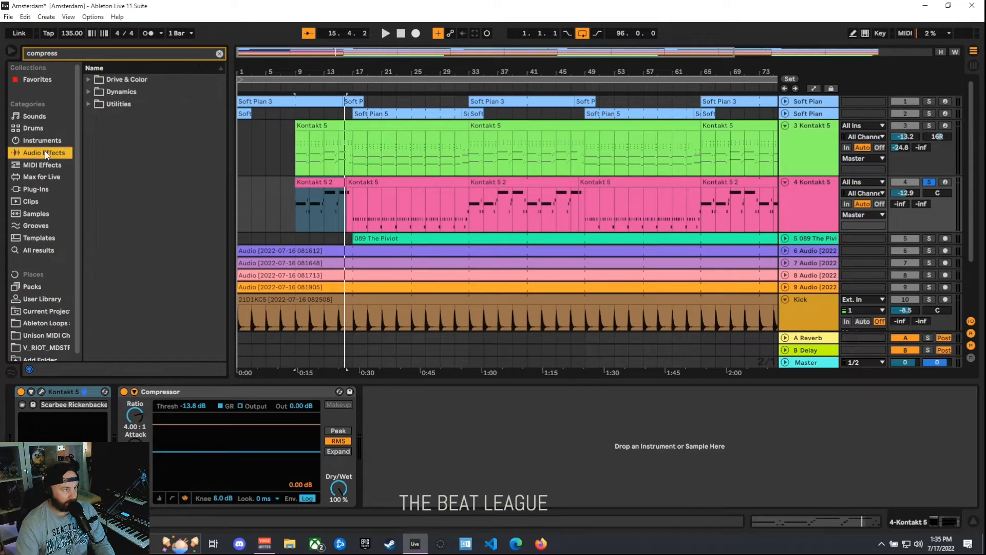
left_click(88, 79)
left_click(89, 91)
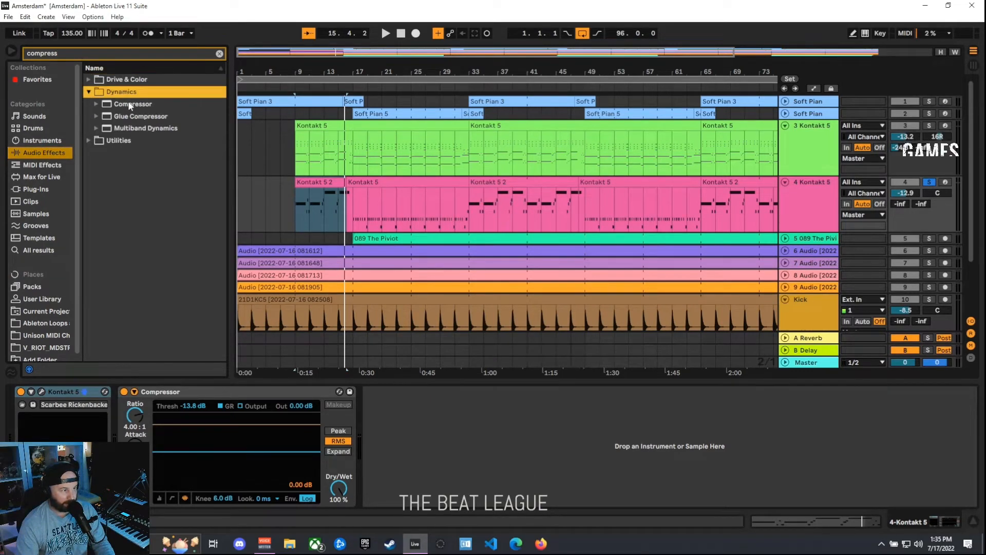
left_click_drag(128, 107, 511, 424)
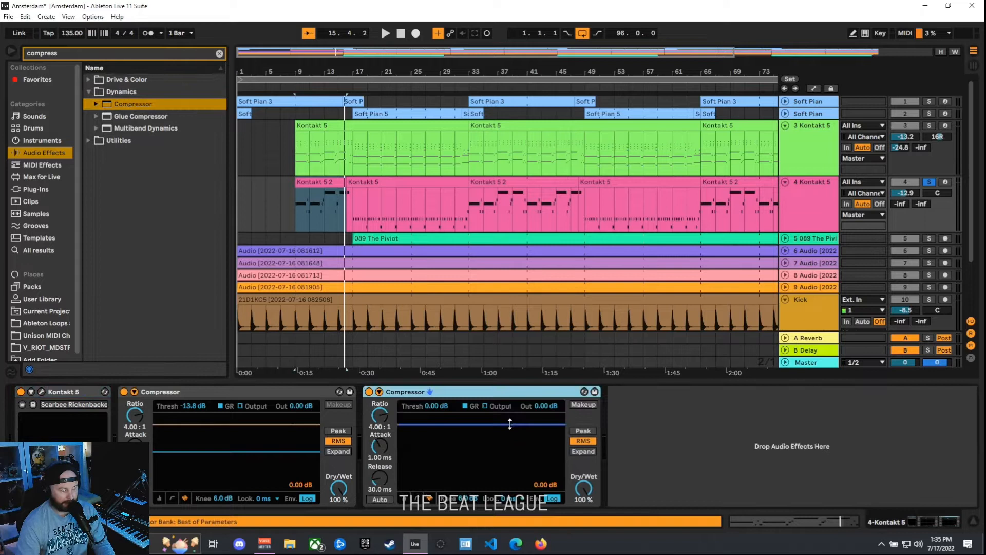
Enable Sidechain on the second Compressor and set its Audio From source to Kick
left_click(379, 392)
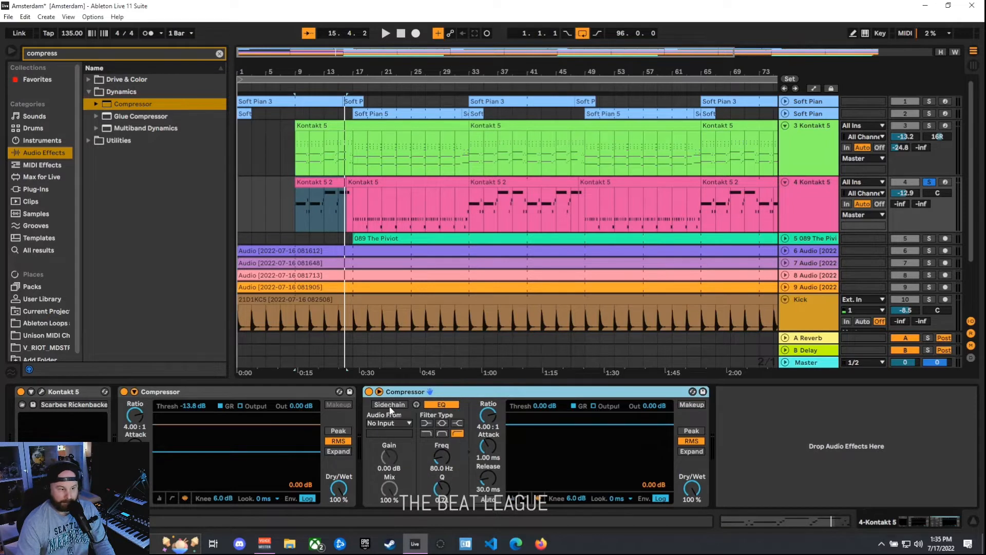
left_click(390, 405)
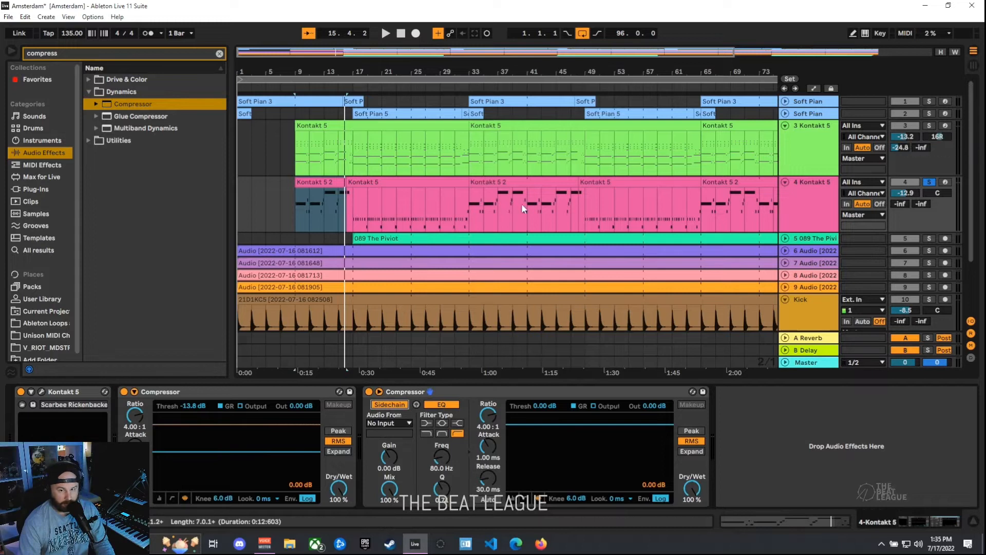
left_click(404, 424)
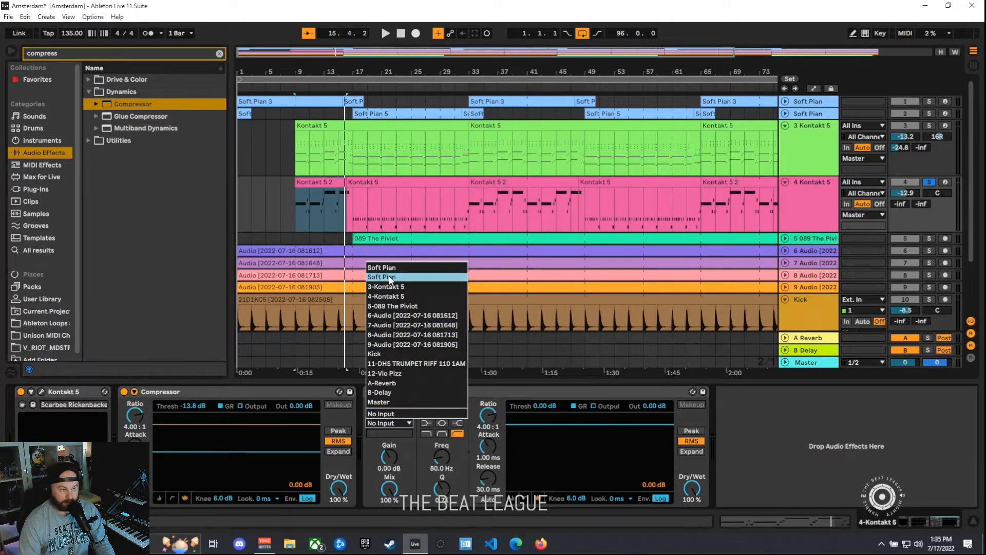
left_click(386, 354)
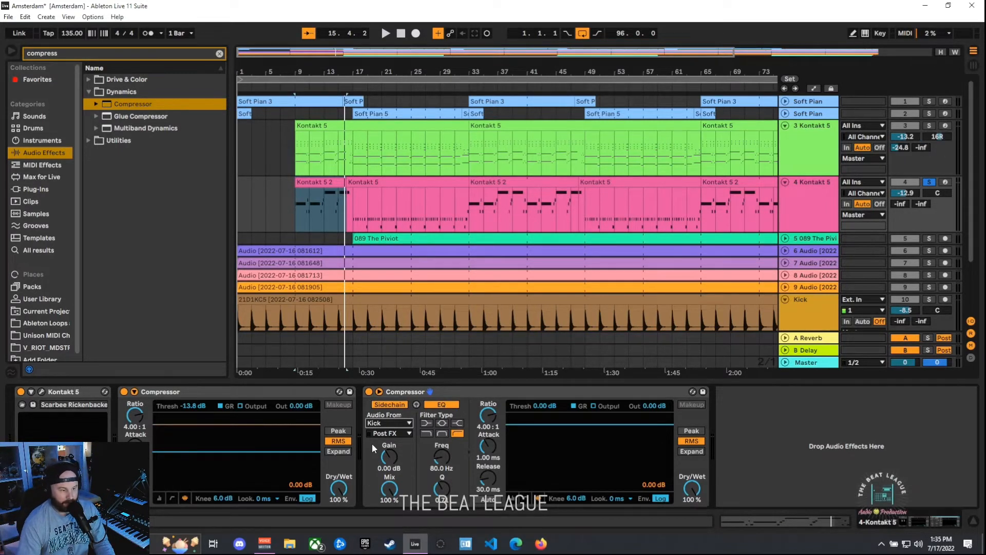
Play the selected section and bypass the original Compressor so only the second one is active
key("space")
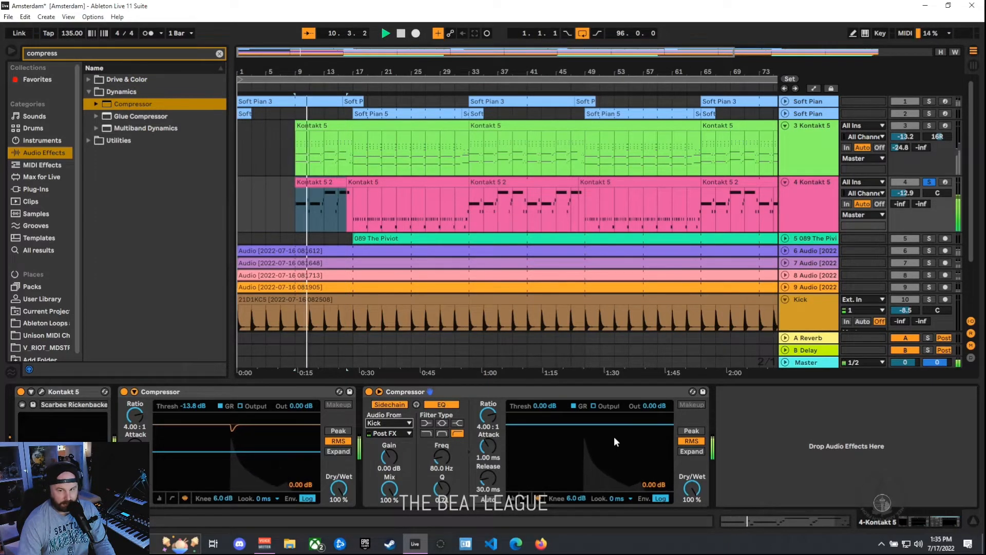
left_click(133, 392)
left_click(133, 392)
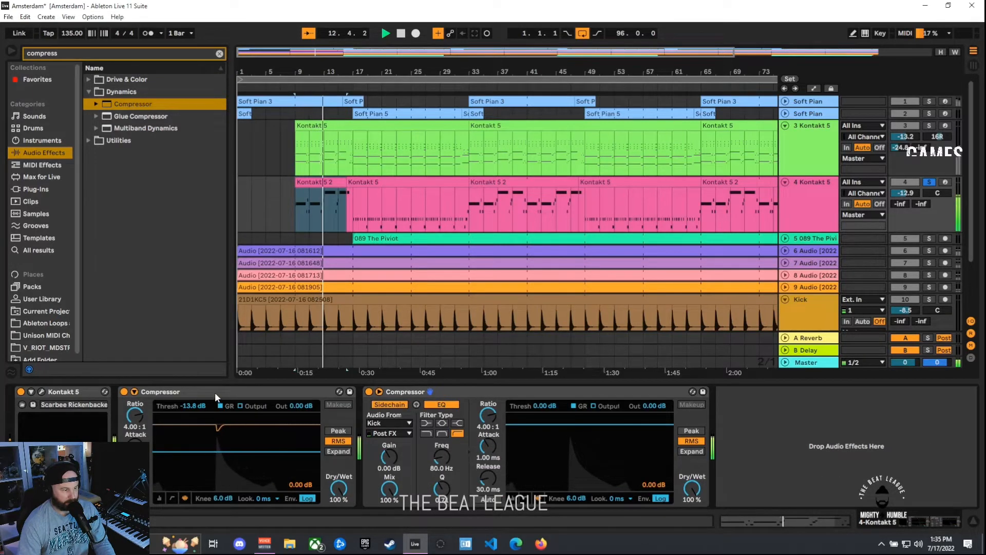
left_click(167, 394)
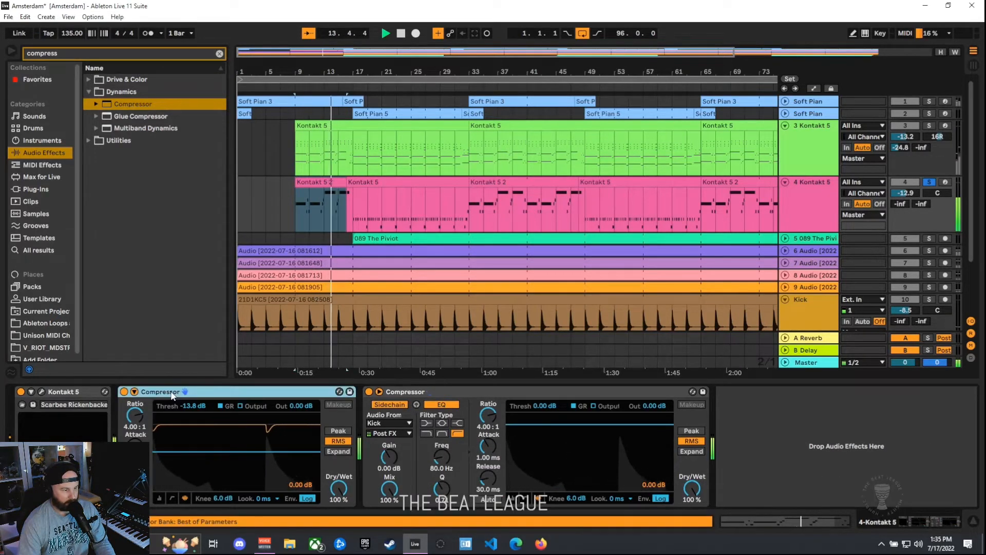
left_click(124, 392)
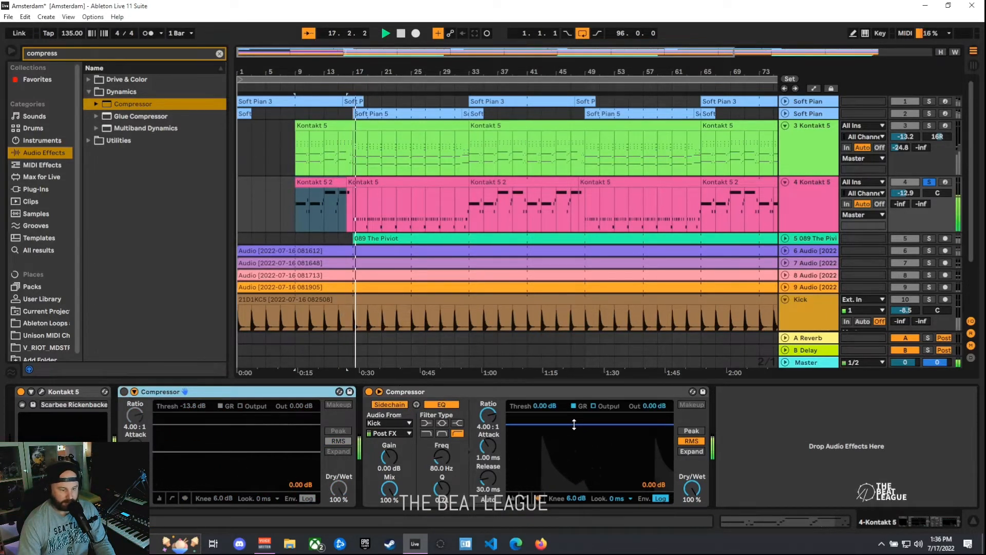
Lower the second Compressor's threshold in stages to -51.7 dB during playback, soloing the Kick as well, and stop playback
left_click_drag(584, 426, 574, 430)
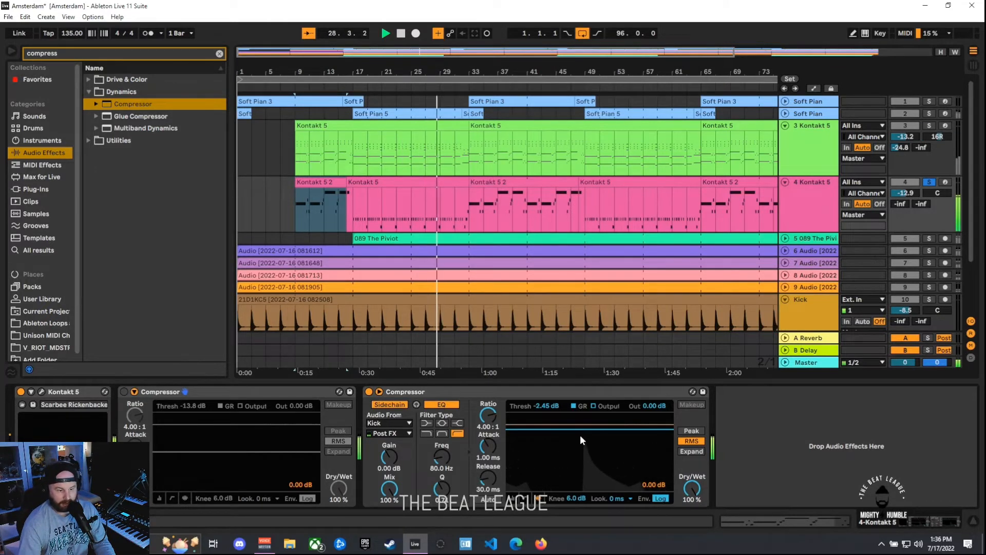
left_click_drag(586, 433, 586, 452)
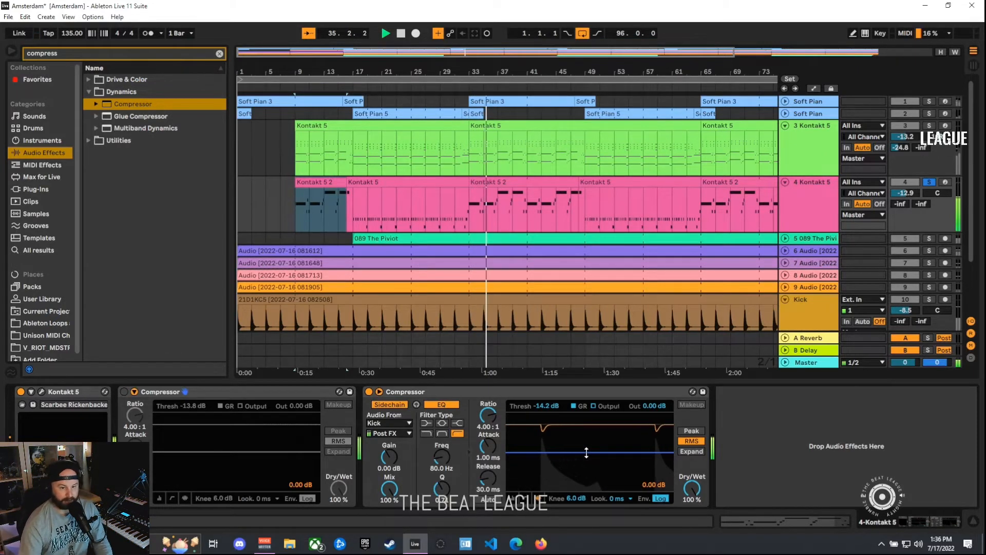
left_click(930, 300)
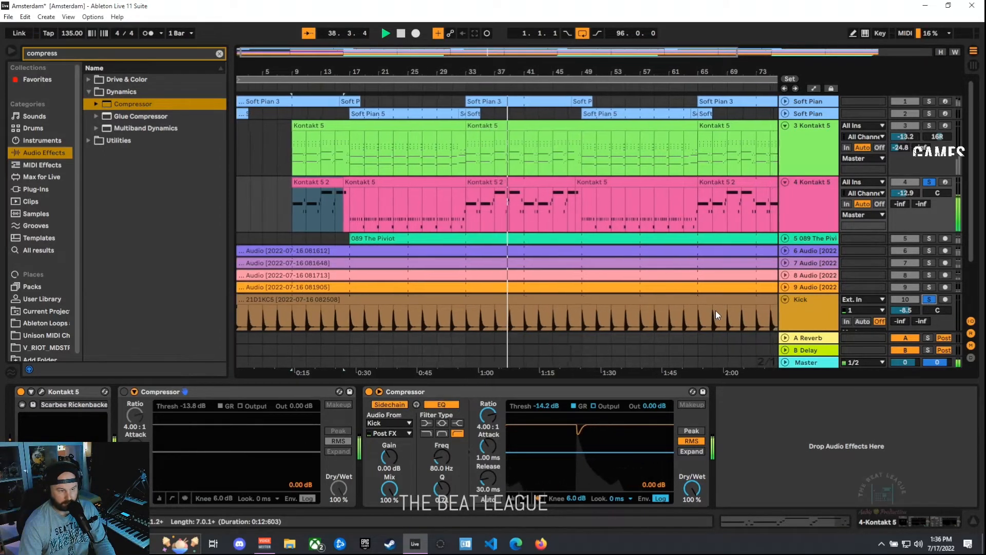
left_click_drag(583, 462, 584, 493)
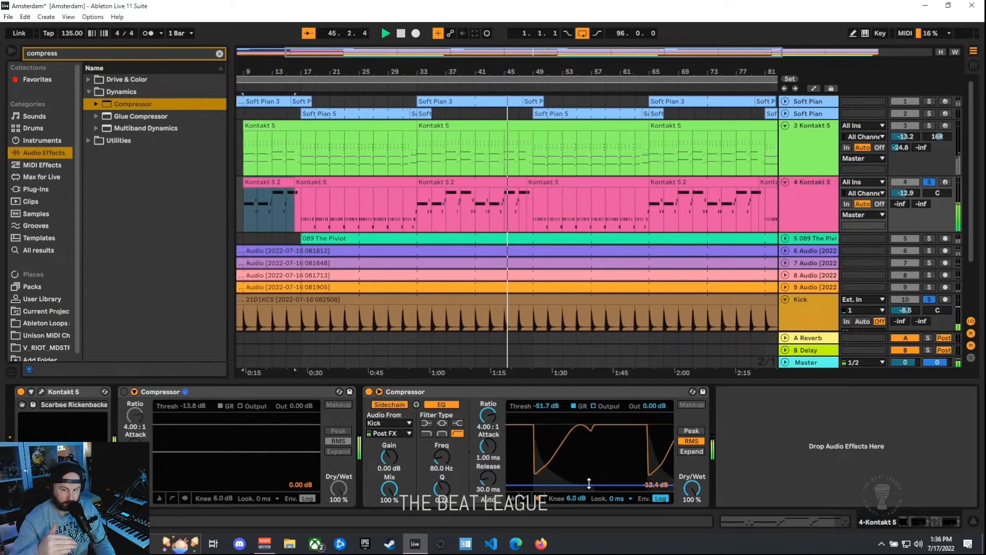
key("space")
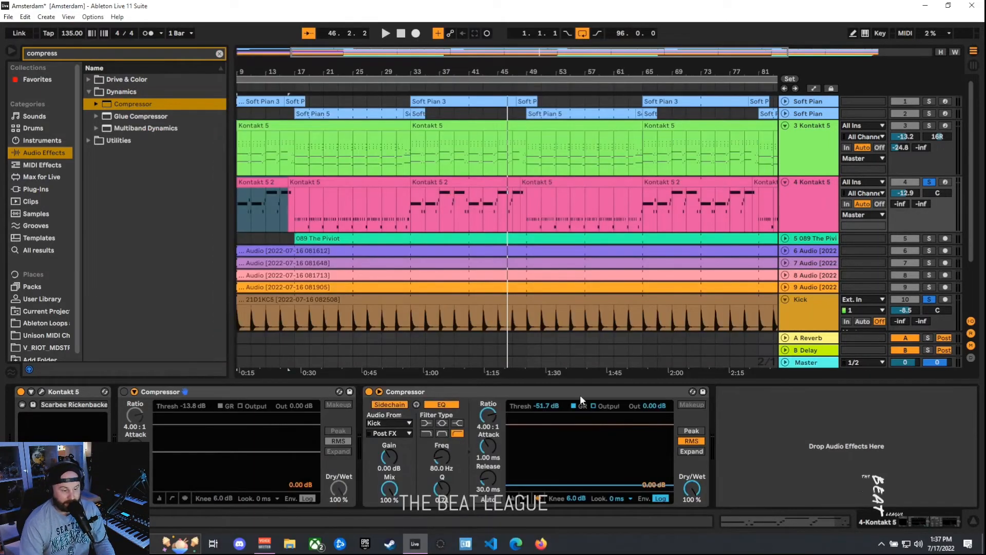
Delete the second Compressor and reactivate the original one with its Sidechain section shown and enabled
left_click(581, 396)
key("Delete")
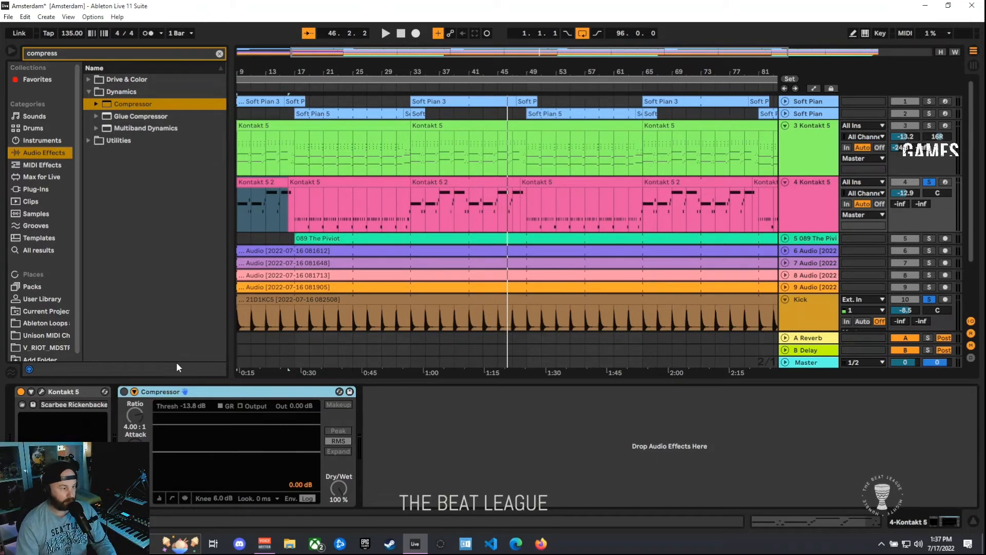
left_click(134, 392)
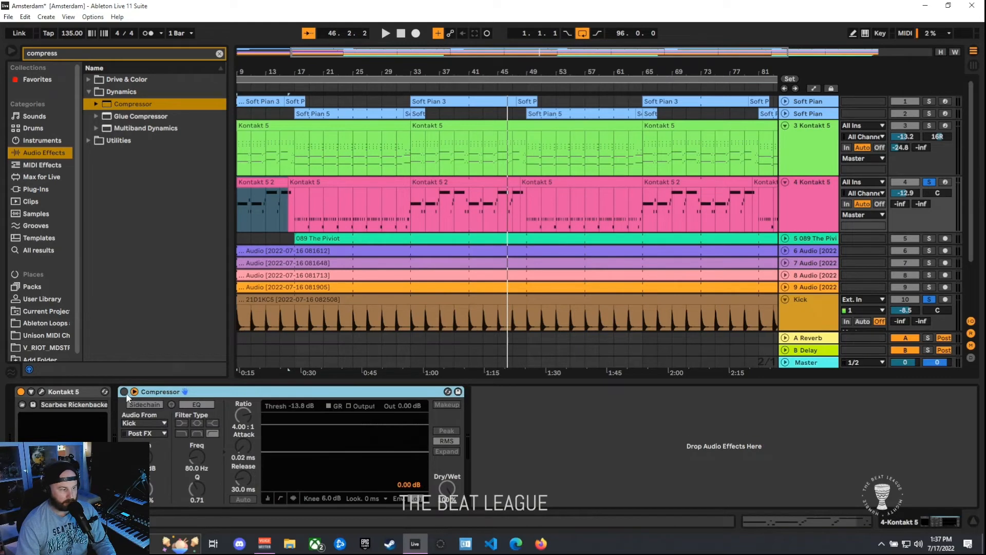
left_click(124, 392)
left_click(143, 404)
Play the arrangement with the original sidechain Compressor and turn off soloing to hear the full mix
key("space")
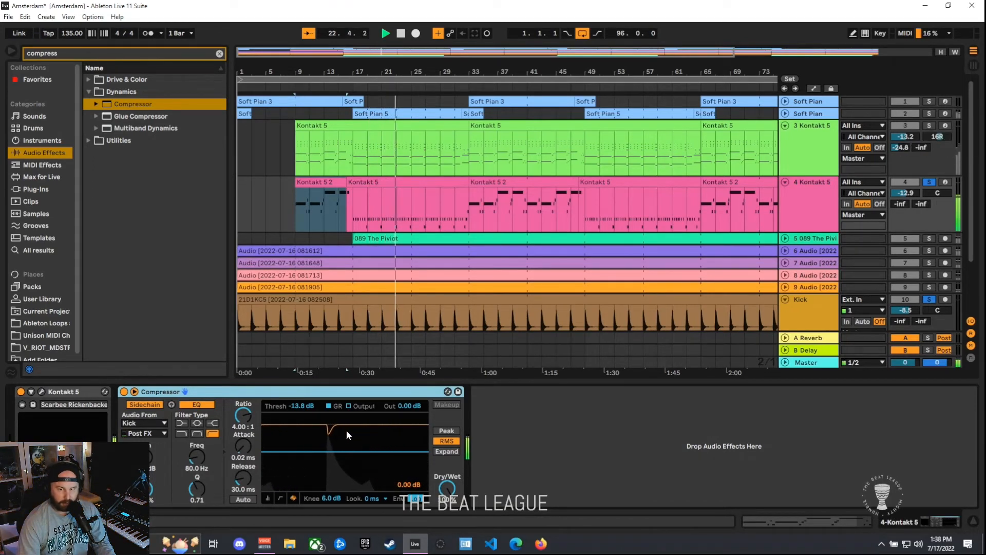
left_click(930, 183)
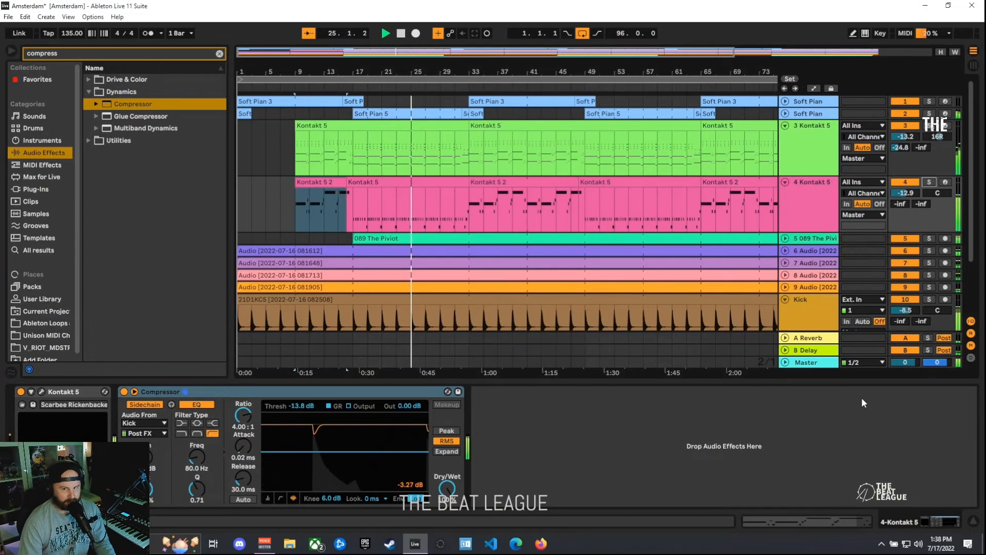